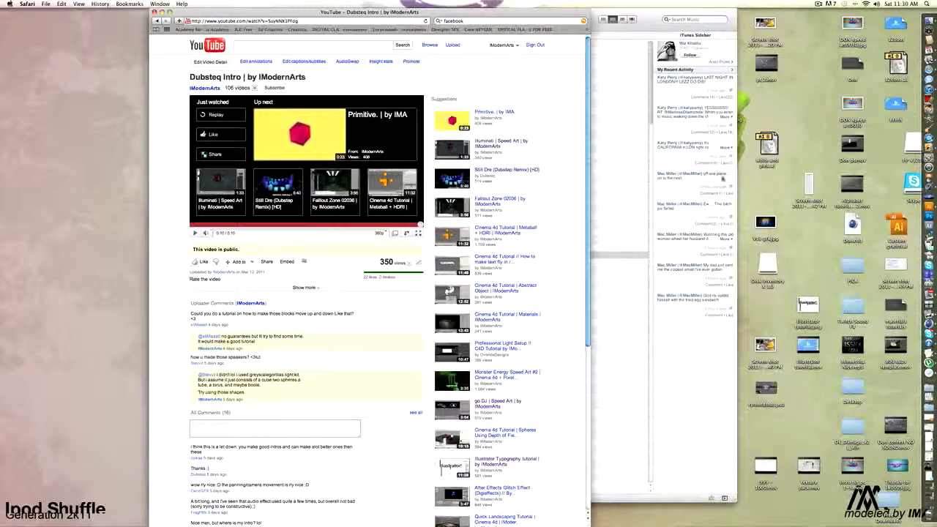
Switch from the browser to iTunes and create a WAV version of the song "Black and Yellow (DJ Kue Remix)"
click(154, 12)
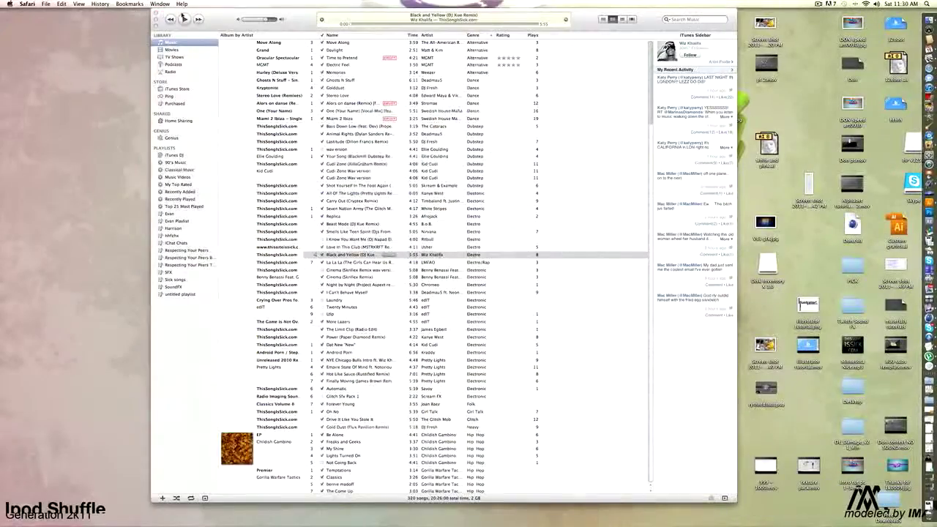
click(214, 11)
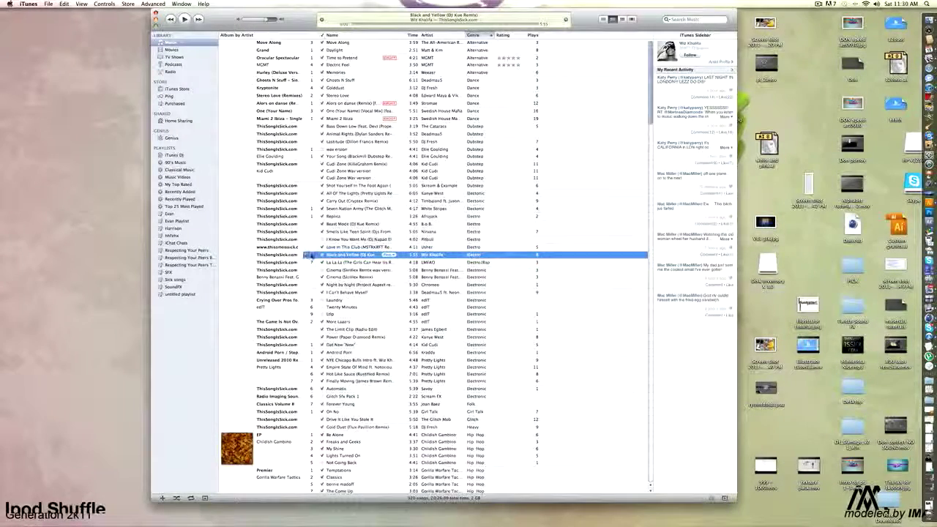
double_click(315, 254)
key(space)
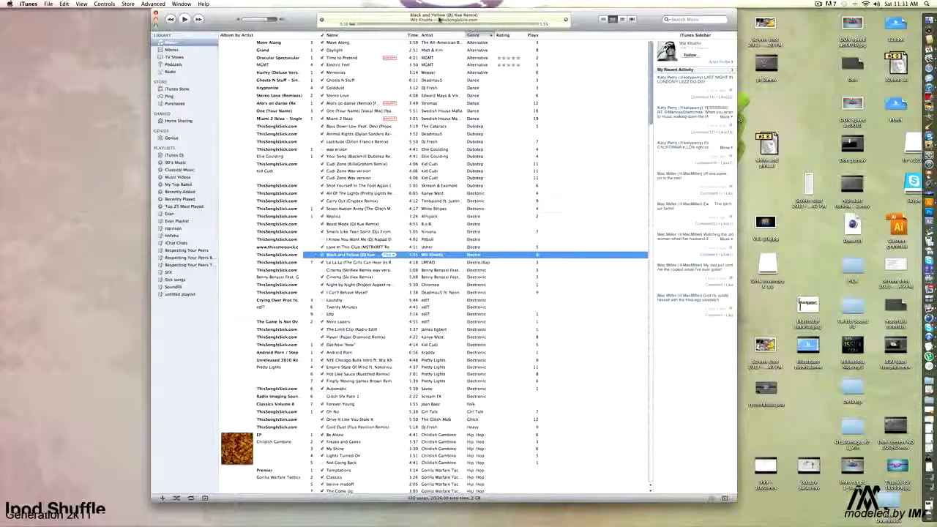
click(144, 5)
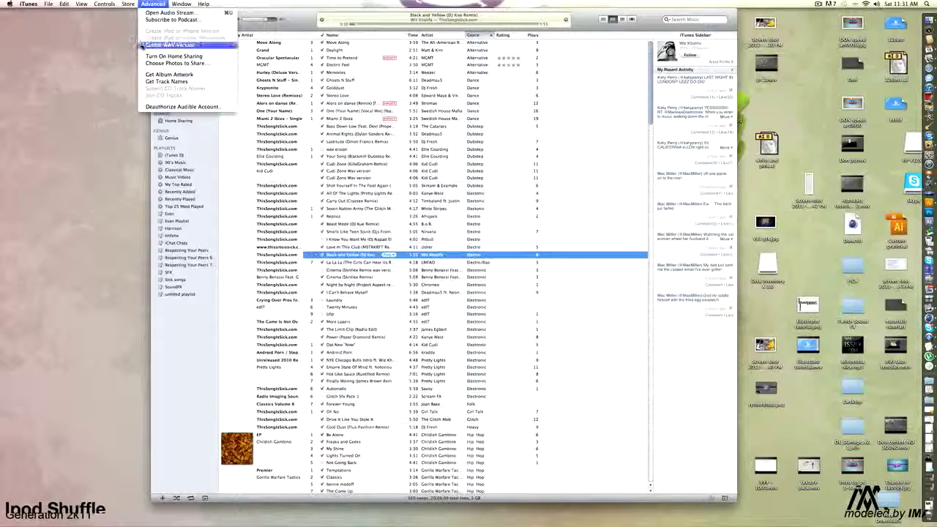
click(142, 46)
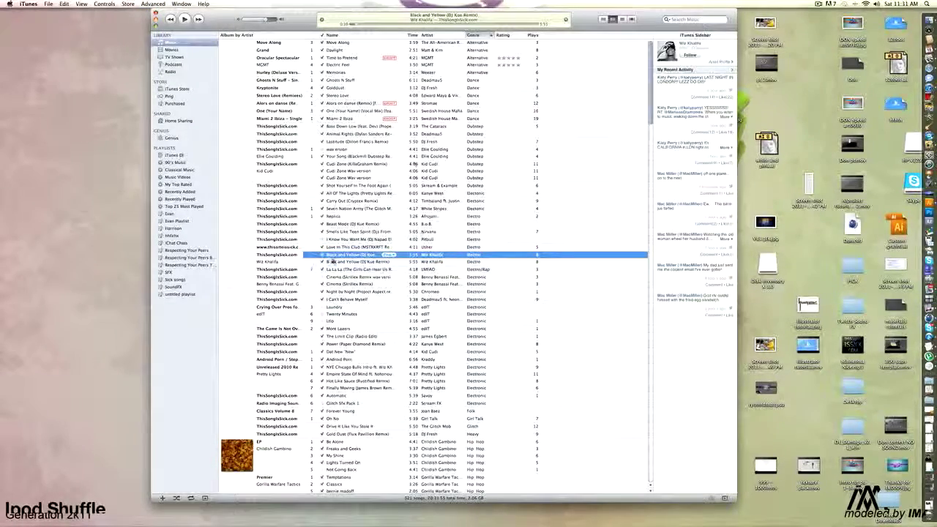
Rename the converted copy of the song as "Black and Yellow Wav version" in its track info
click(333, 261)
right_click(334, 261)
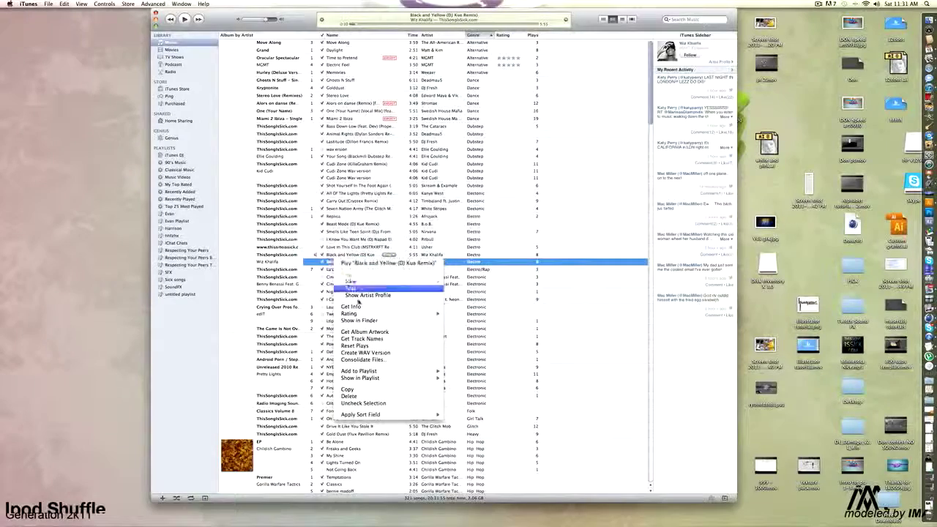
click(352, 307)
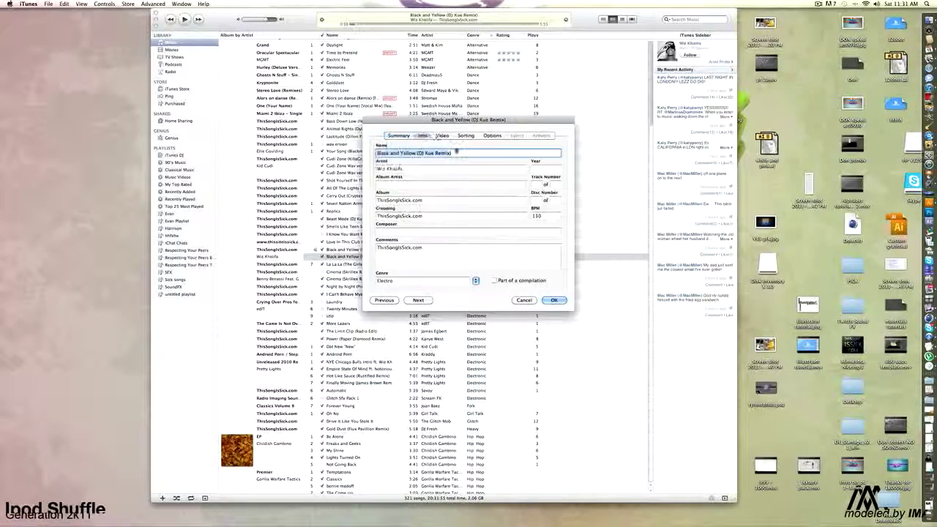
click(422, 135)
drag(417, 153, 452, 153)
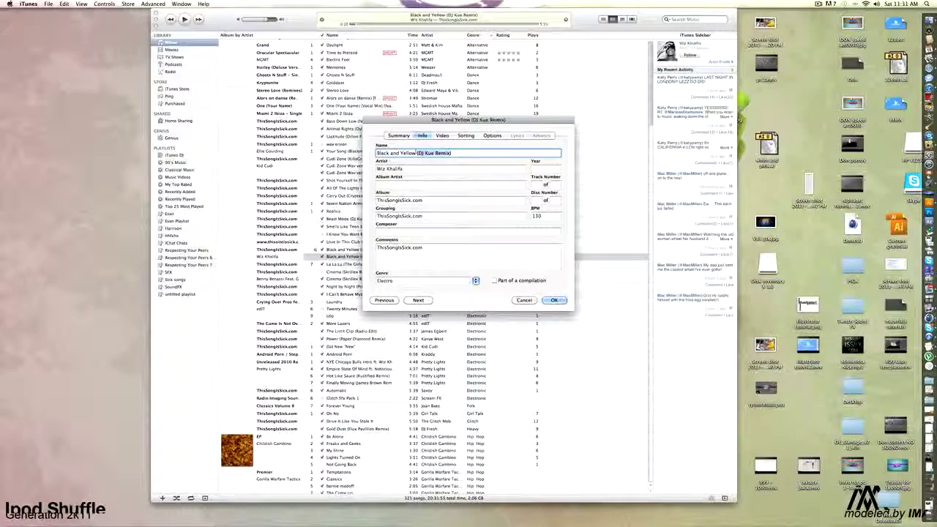
text(Wav version)
key(Return)
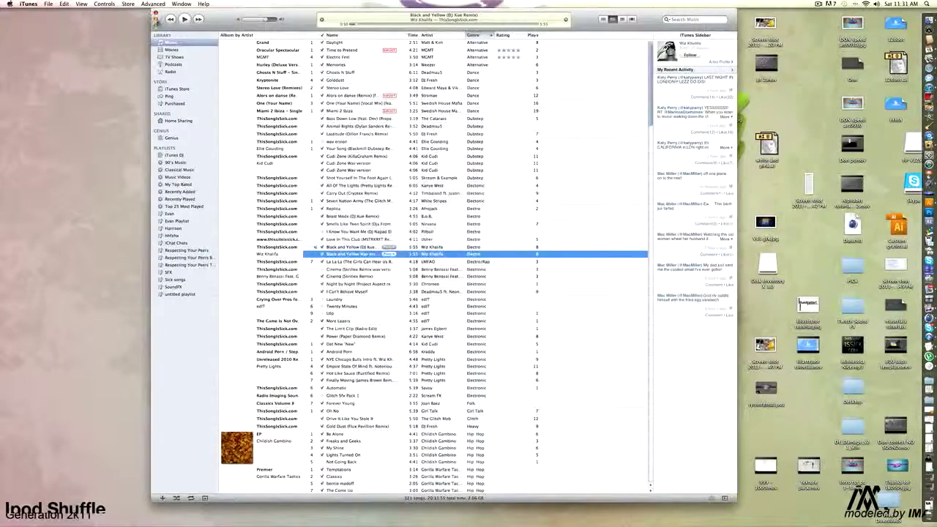
Close the iTunes window, switch to CINEMA 4D and add a Floor object to the empty scene
click(156, 20)
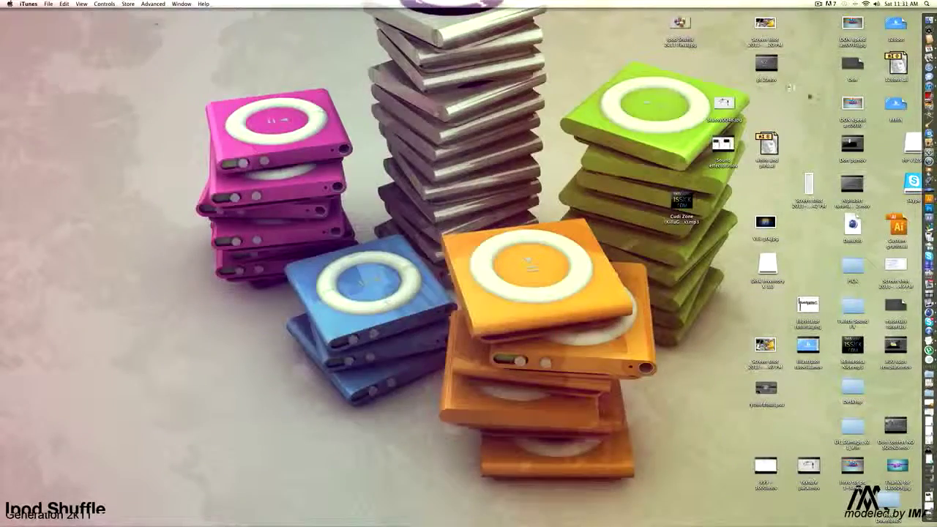
click(926, 308)
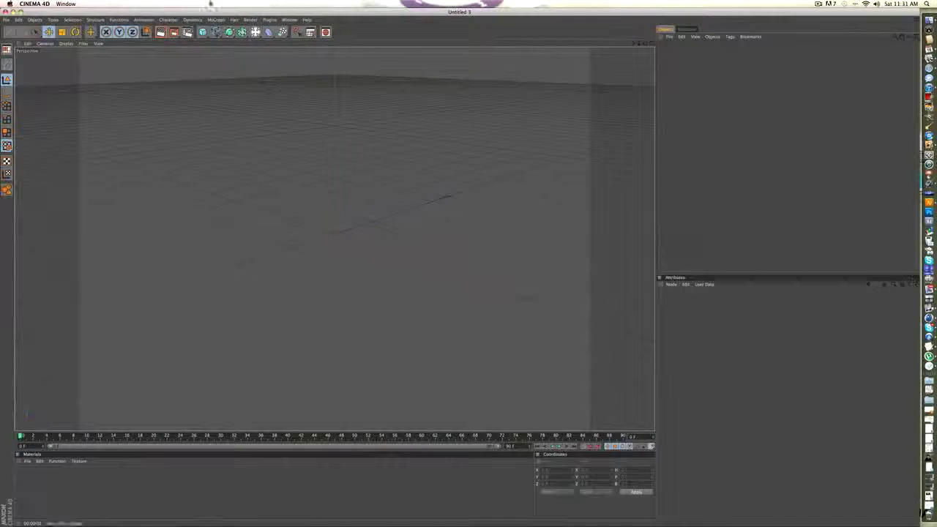
click(256, 32)
click(317, 61)
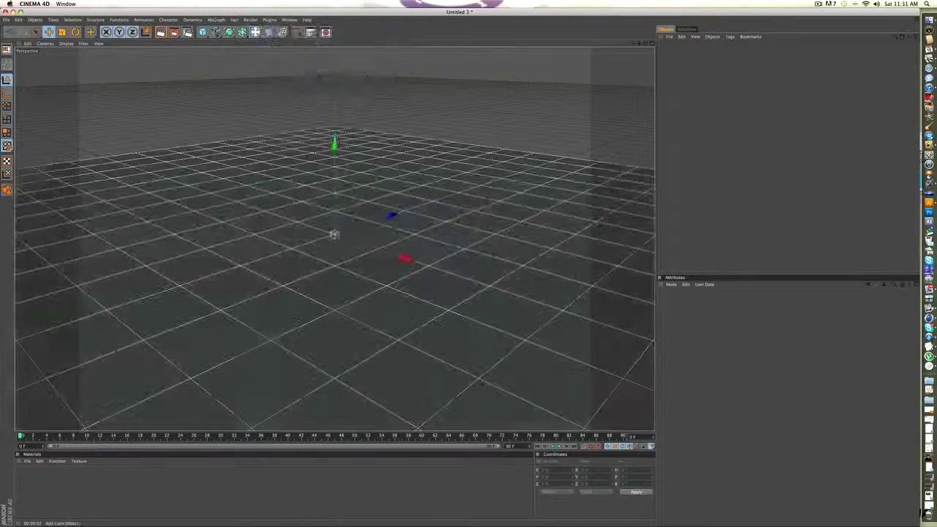
Add a cube and raise it above the floor to a Y position of about 98 ft
drag(646, 43, 687, 16)
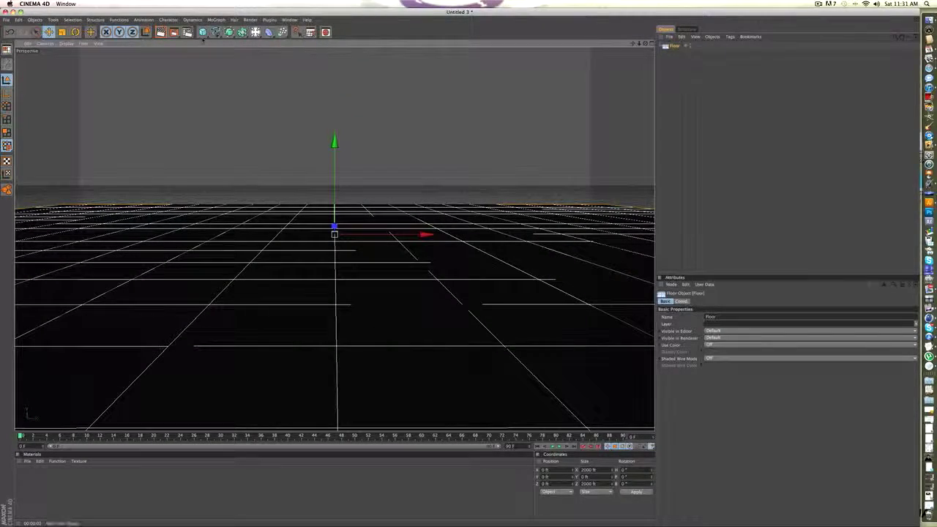
mouse_move(202, 32)
mouse_down()
mouse_move(256, 38)
mouse_move(220, 38)
mouse_up()
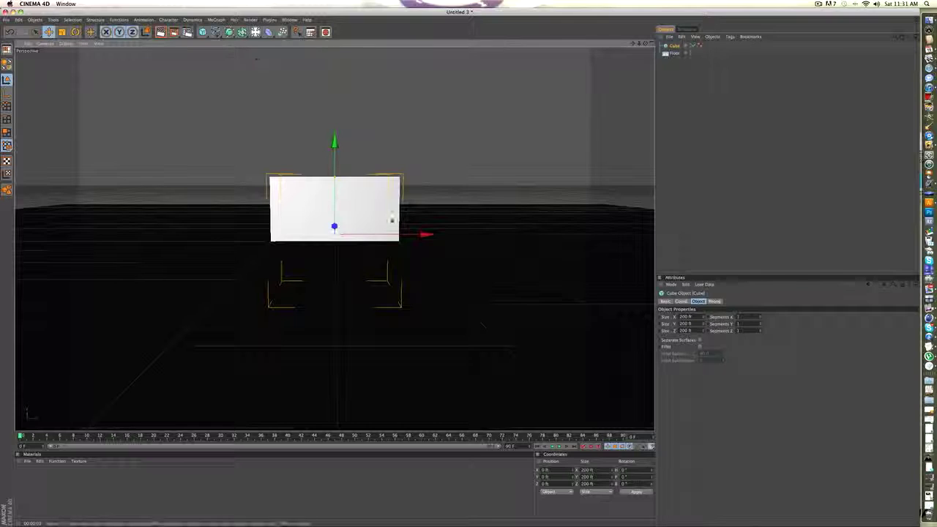
drag(334, 232, 334, 165)
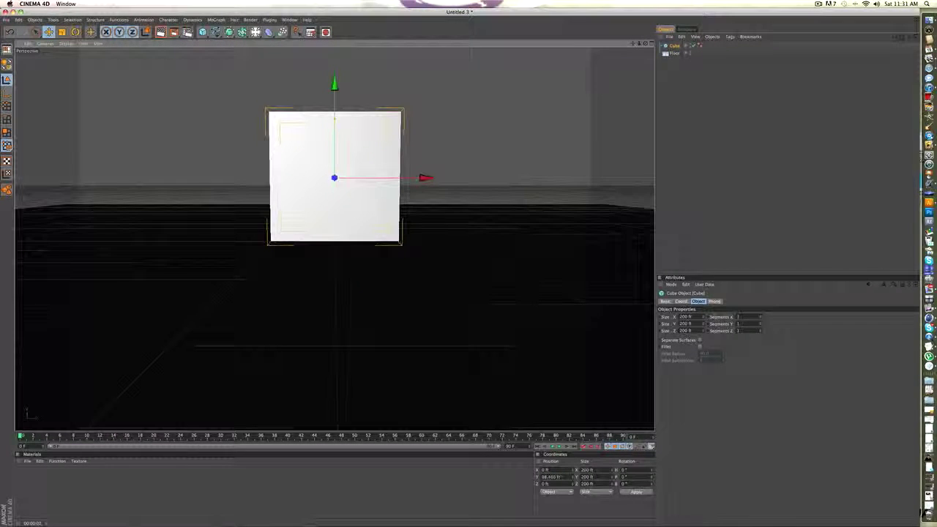
Set the cube's X, Y and Z size to 50 ft and lower it to a Y position of about 37 ft
click(682, 317)
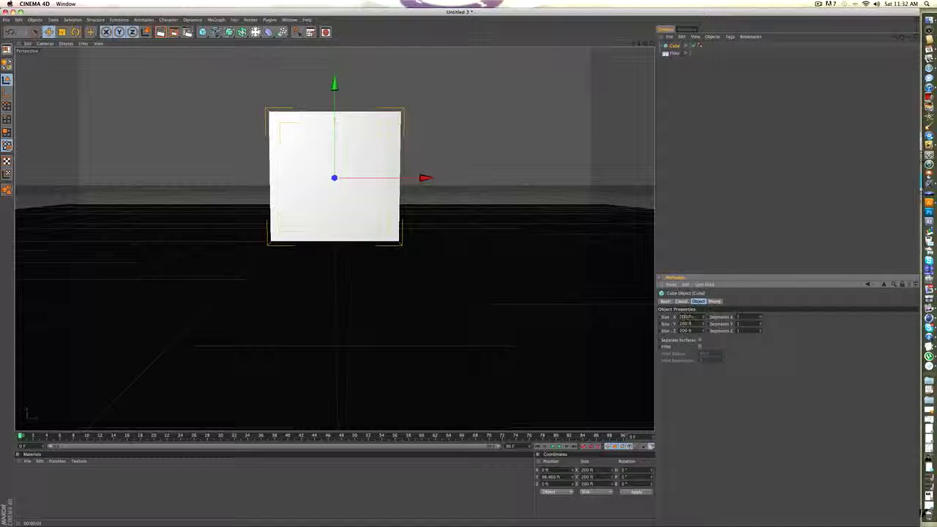
text(400)
key(Tab)
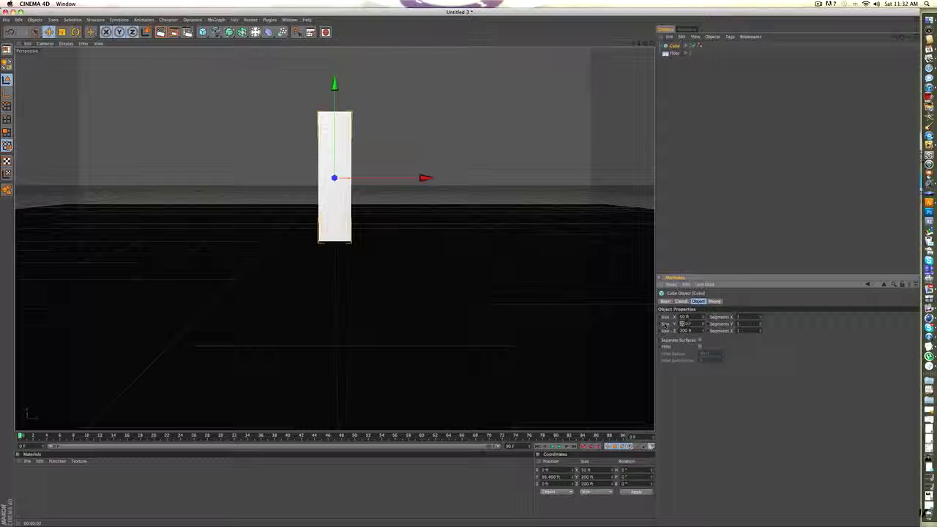
text(50)
key(Tab)
text(50)
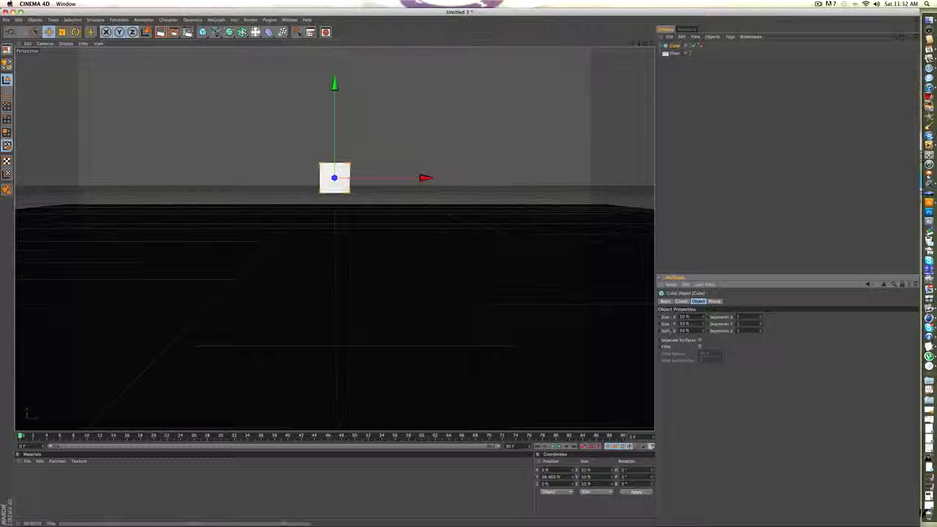
key(Return)
drag(334, 117, 334, 122)
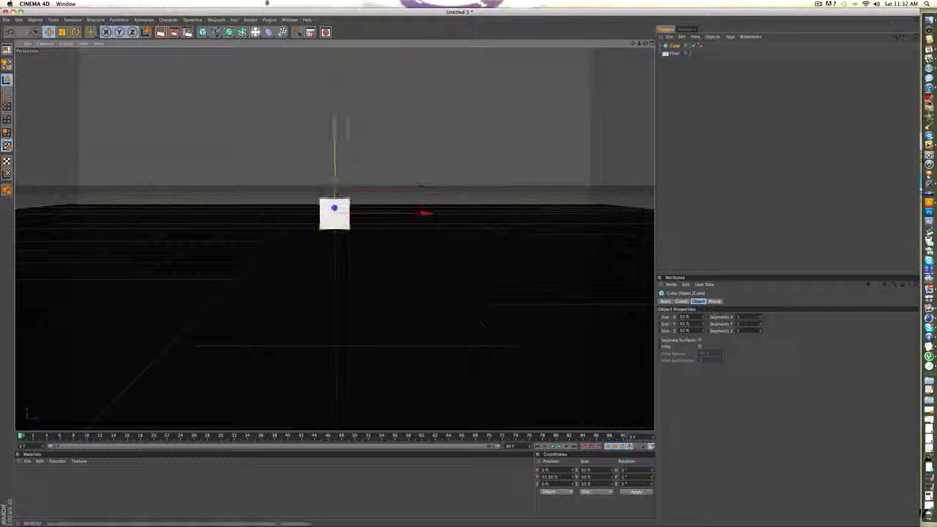
Add a MoGraph Cloner object and make the cube its child
click(216, 20)
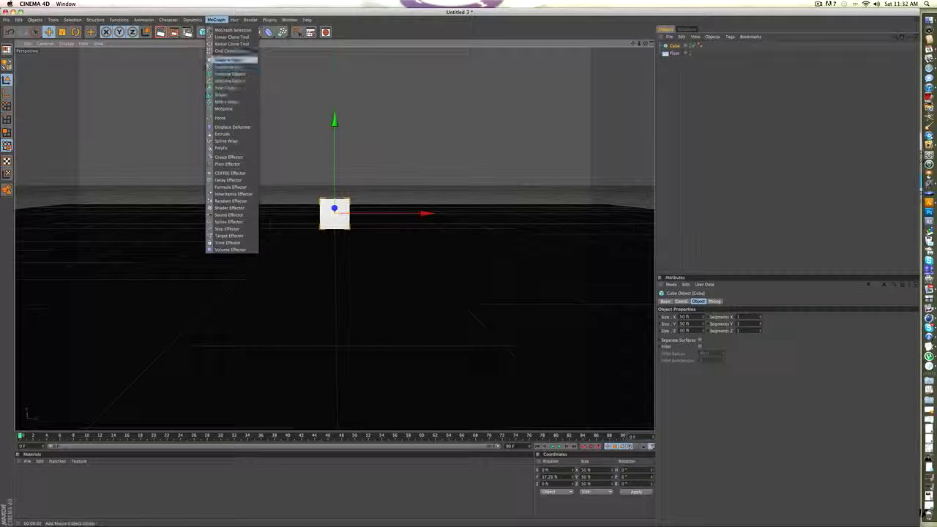
click(230, 59)
drag(674, 53, 675, 47)
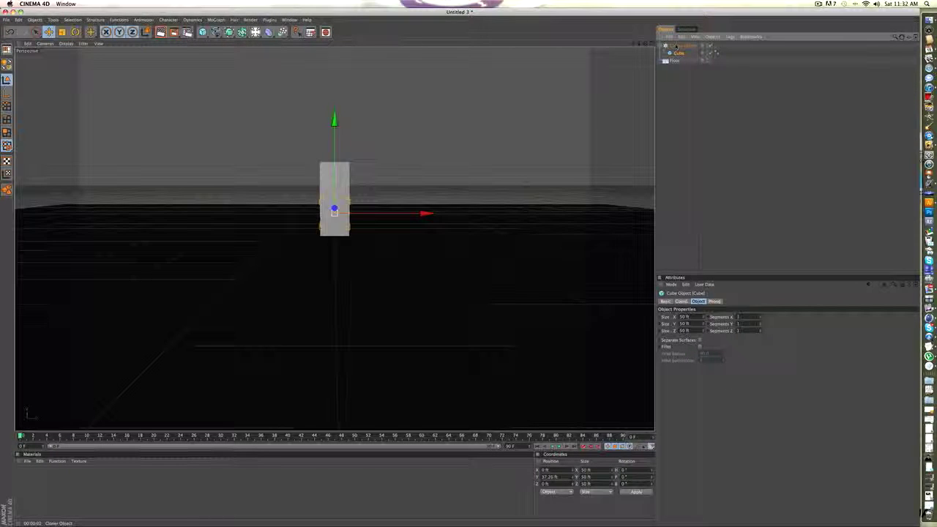
Set the cloner to Radial mode in the XZ plane with a radius of about 351 ft and a count of 27
click(676, 46)
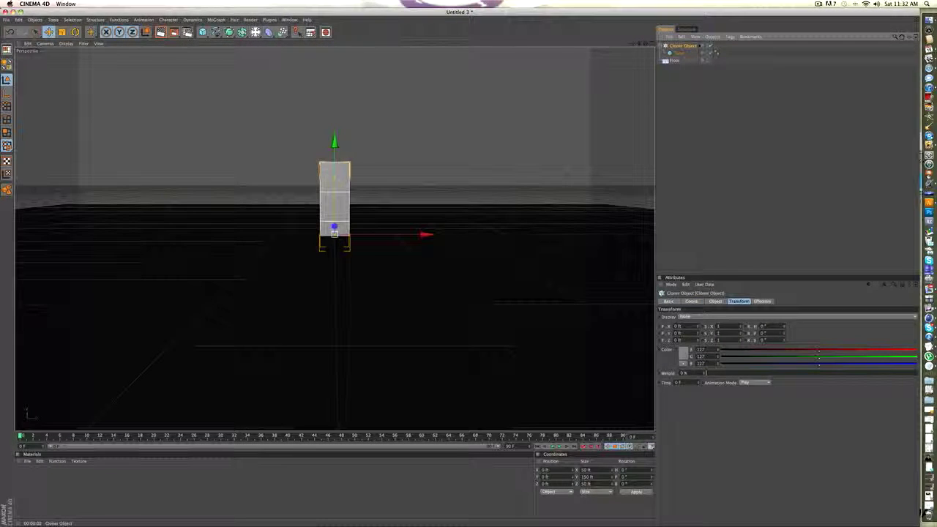
click(714, 301)
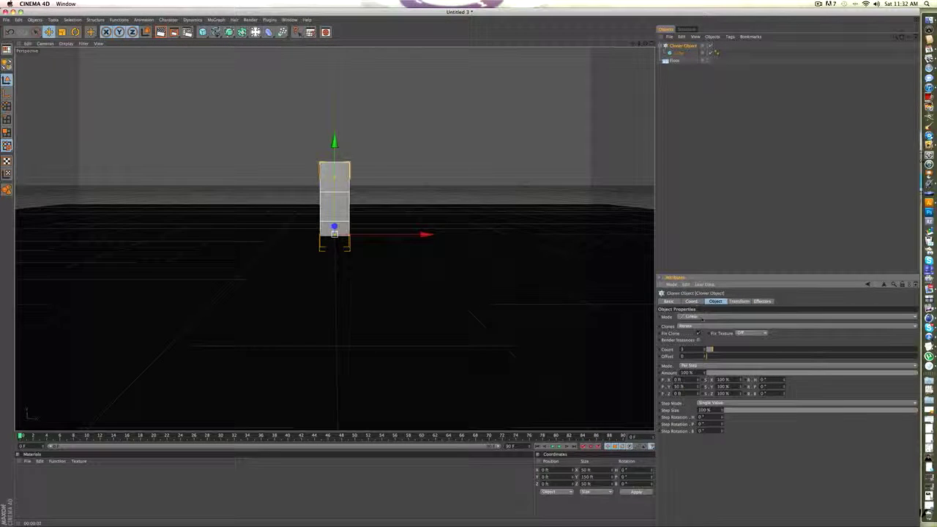
click(689, 316)
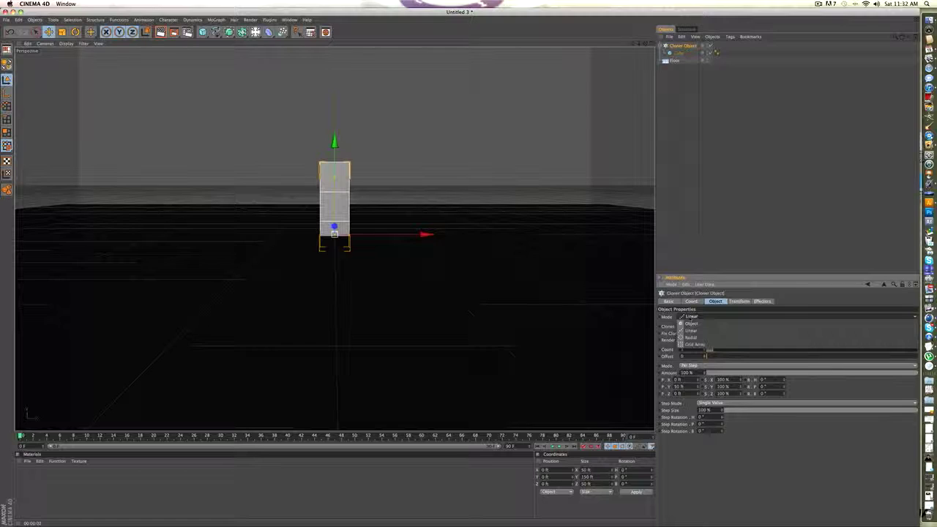
click(690, 337)
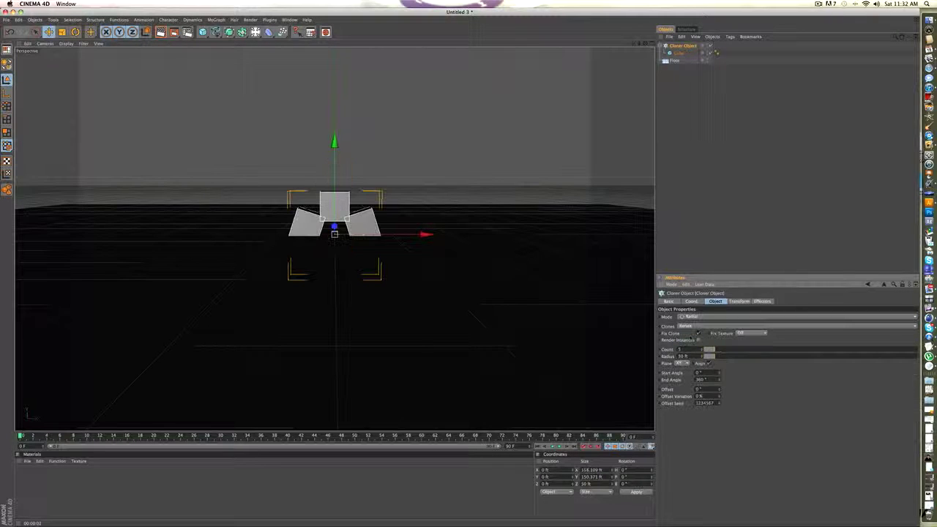
click(681, 364)
click(681, 381)
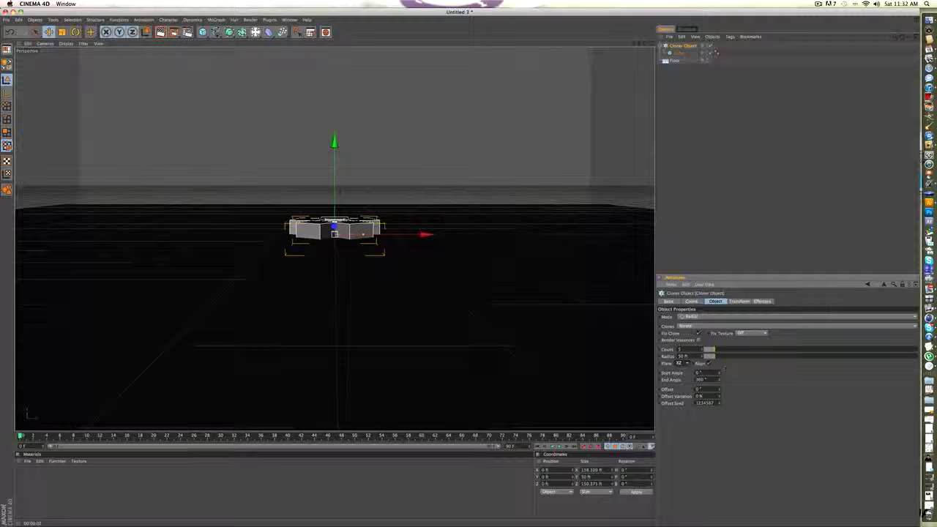
drag(714, 357, 781, 356)
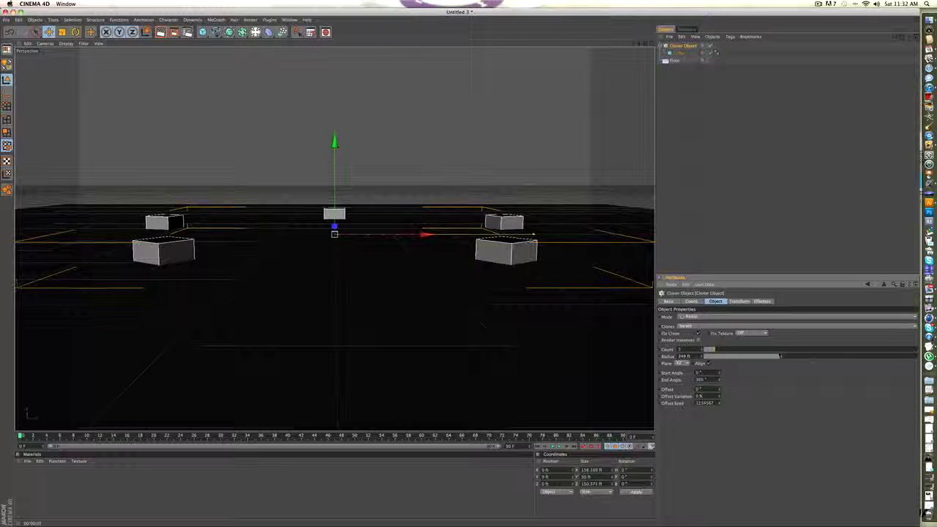
drag(711, 350, 762, 352)
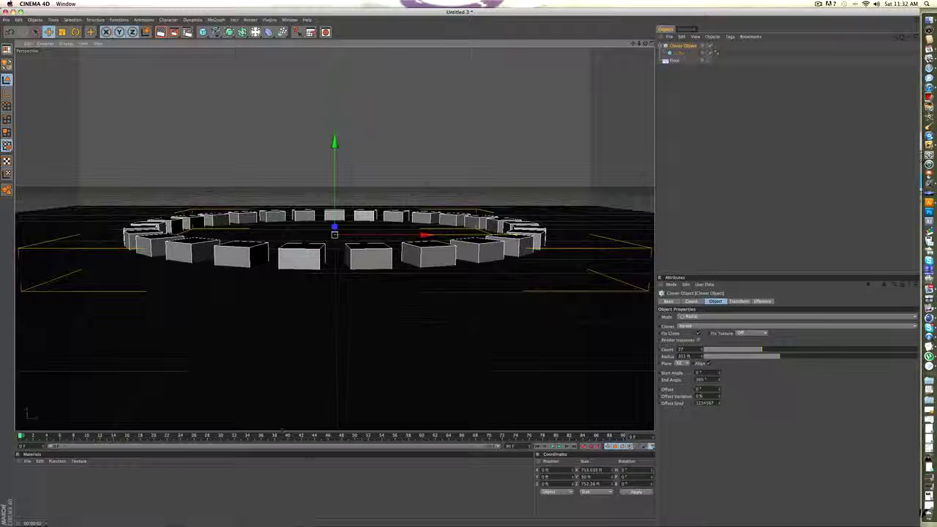
Move the playhead to frame 8 and add a MoGraph Sound Effector to the selected cloner
click(74, 436)
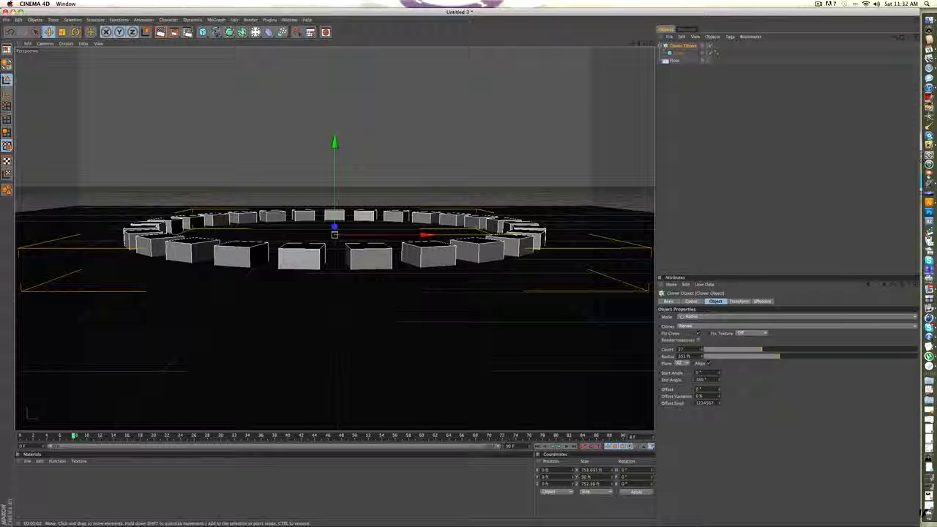
click(216, 19)
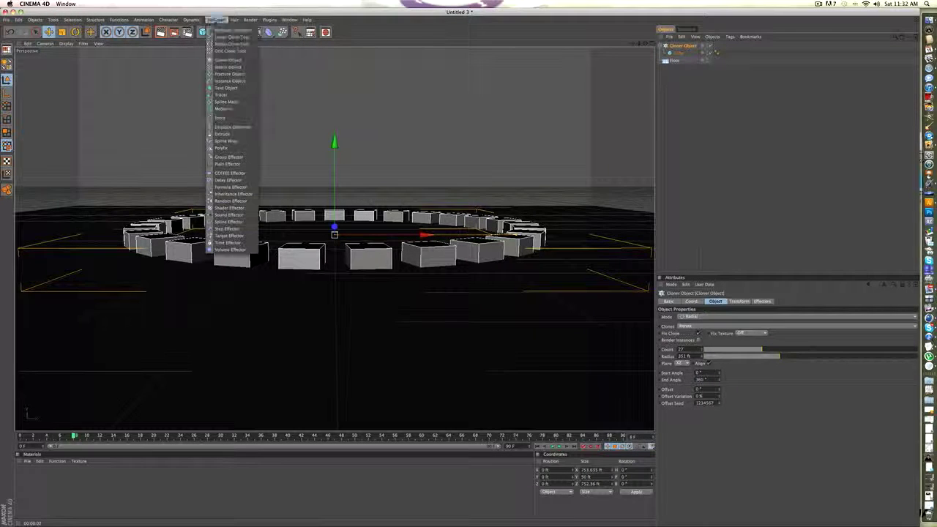
click(229, 215)
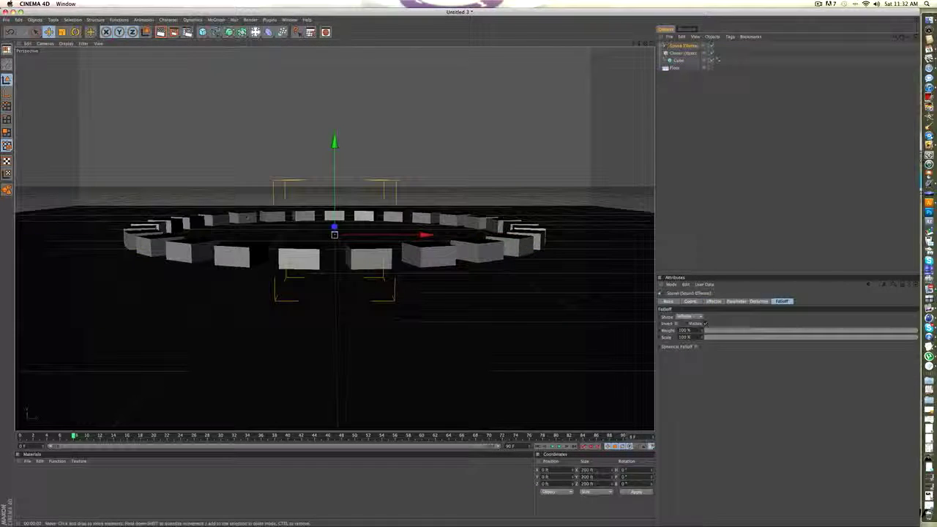
Search the music library for "Black a" and load the Black and Yellow WAV as the Sound Effector's sound file
click(711, 302)
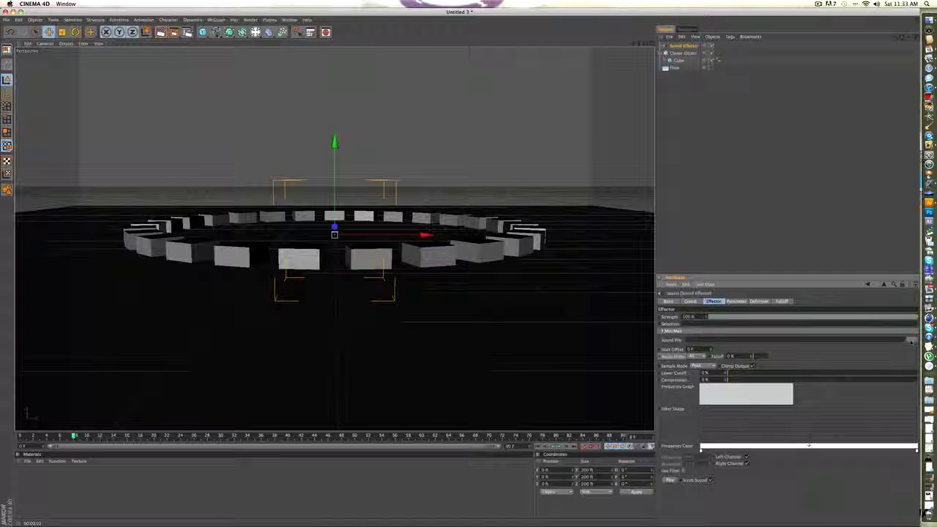
click(912, 341)
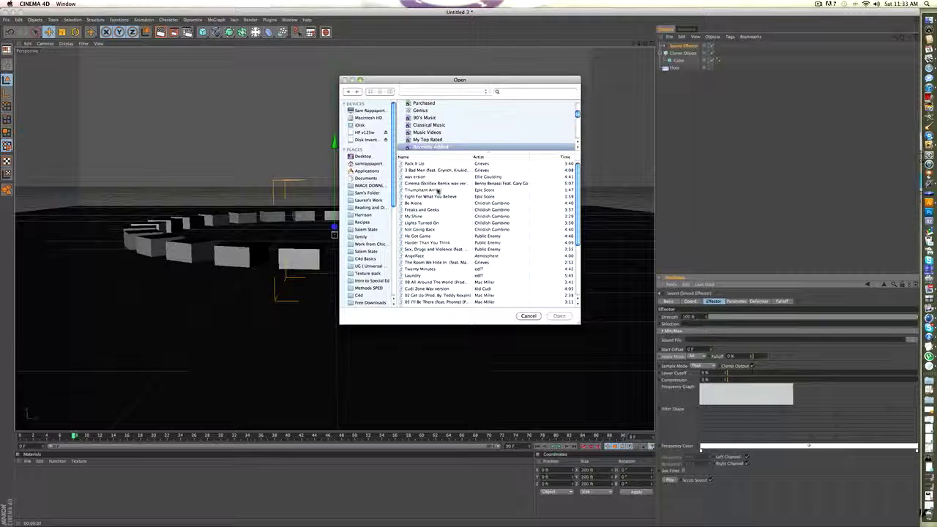
click(529, 91)
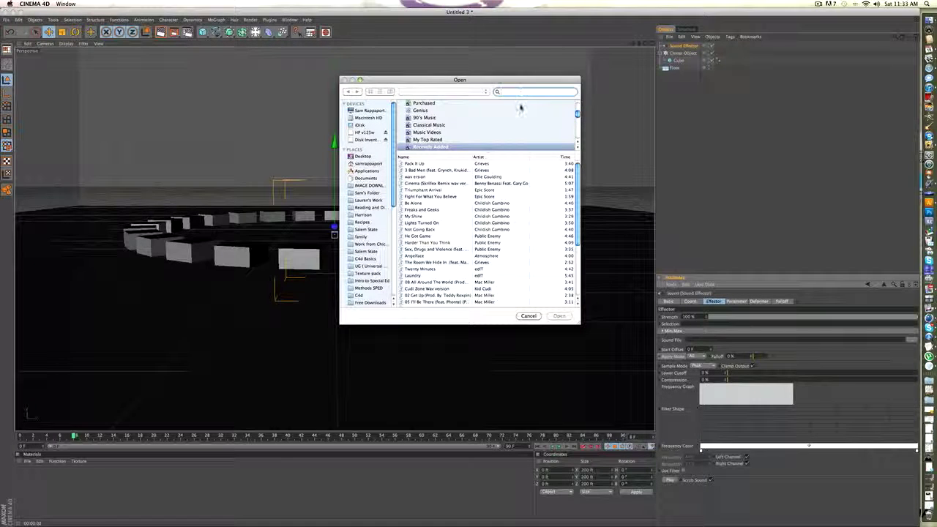
text(Black)
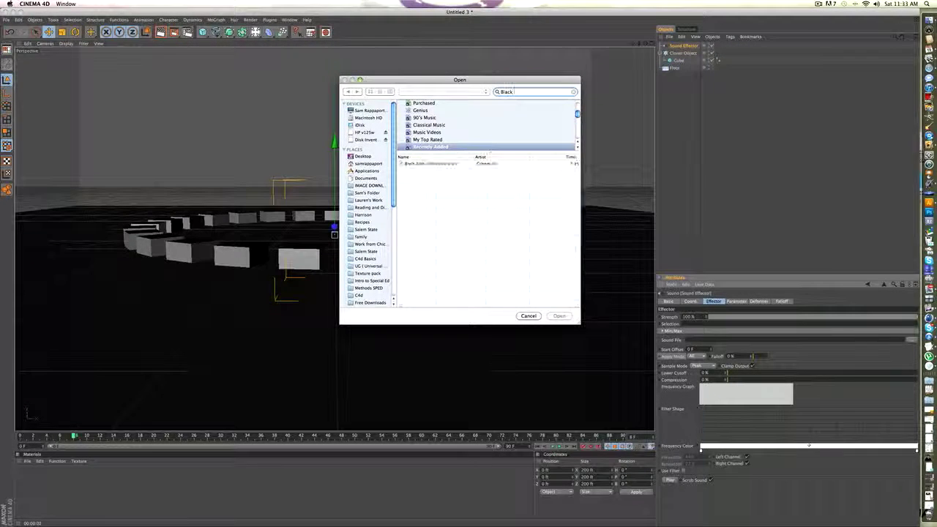
text( a)
click(418, 163)
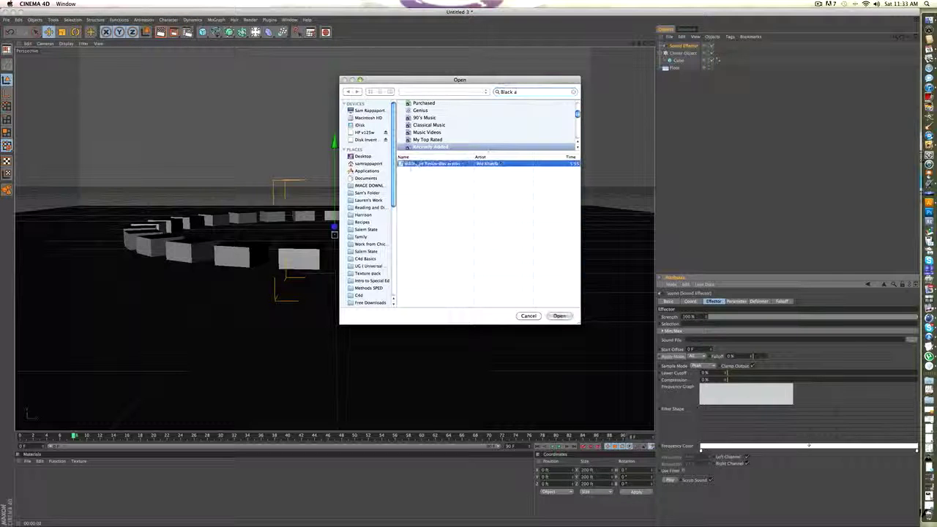
click(559, 316)
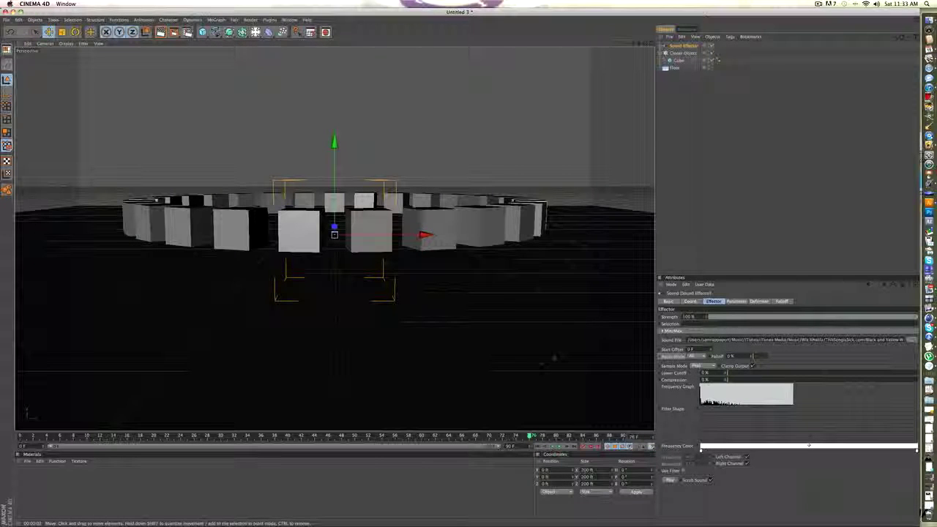
Set the Sound Effector's apply mode to Step and enable Scale with a Y scale of about 7.94
click(692, 356)
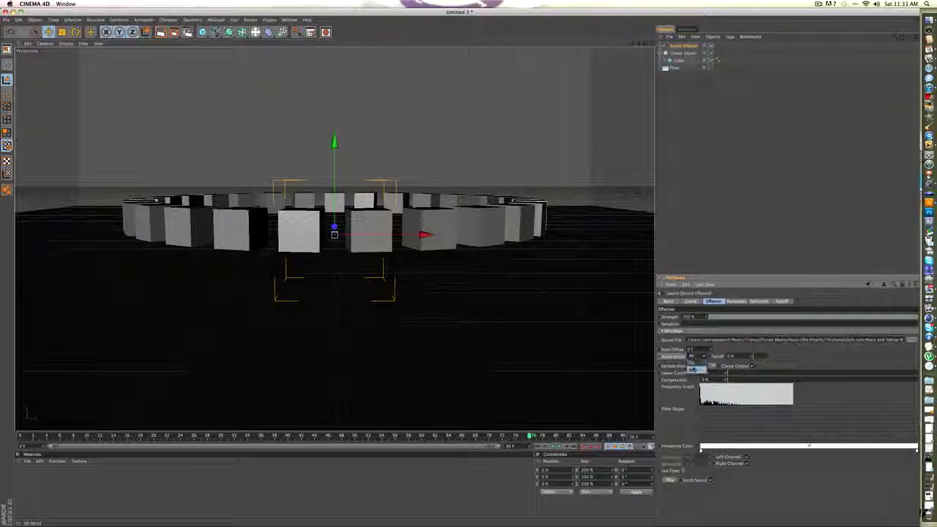
click(693, 364)
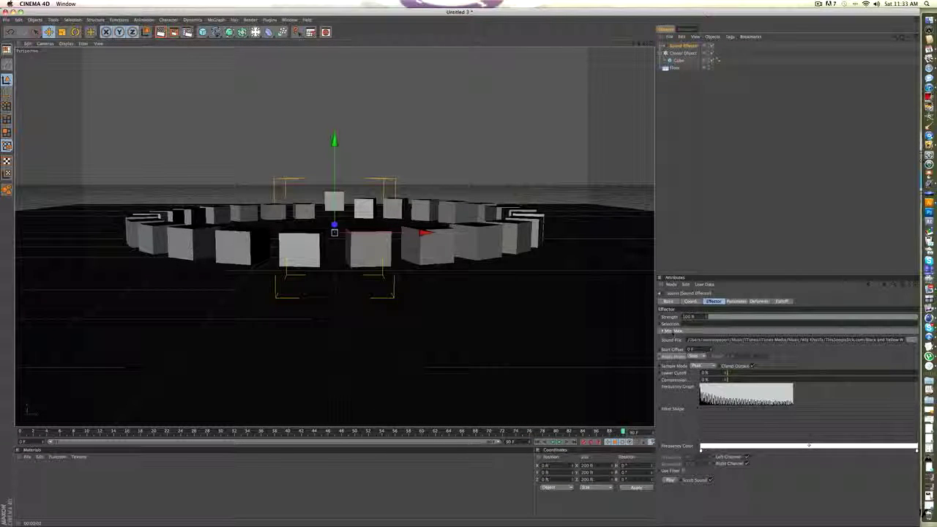
click(737, 301)
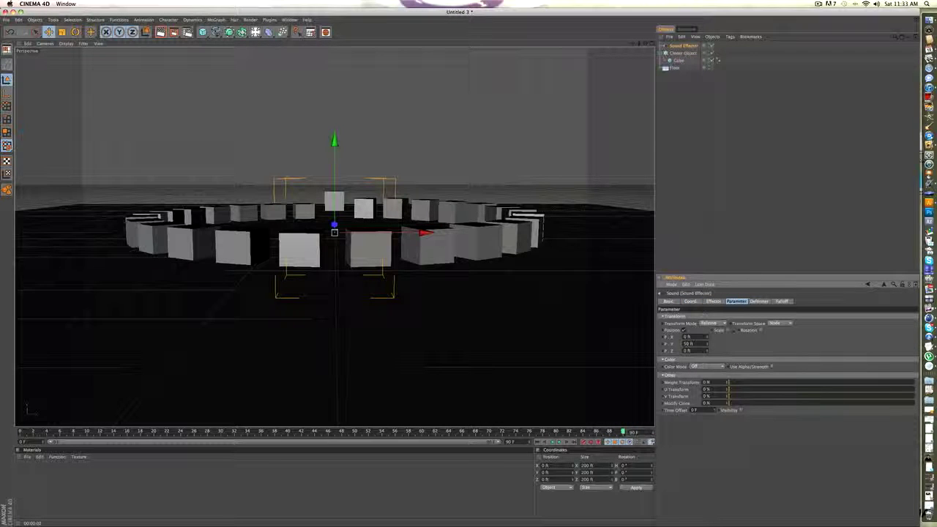
click(725, 330)
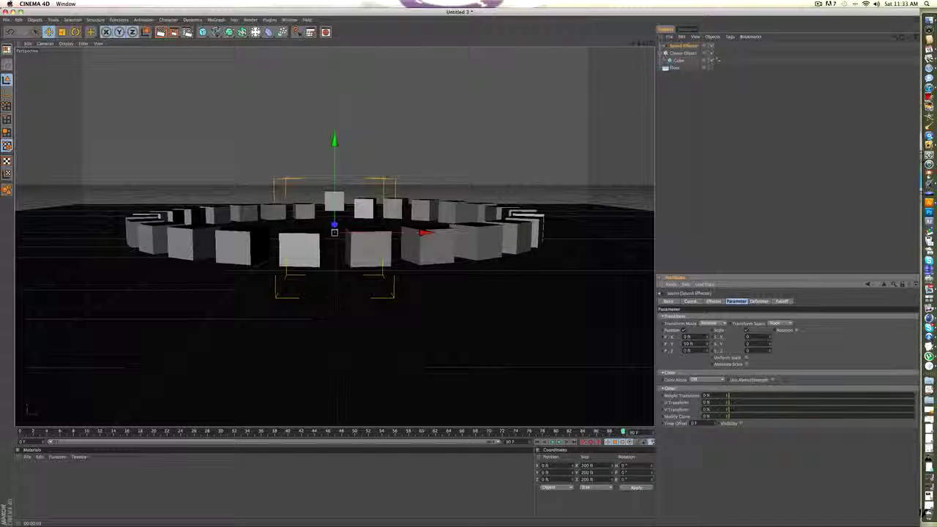
drag(770, 344, 770, 321)
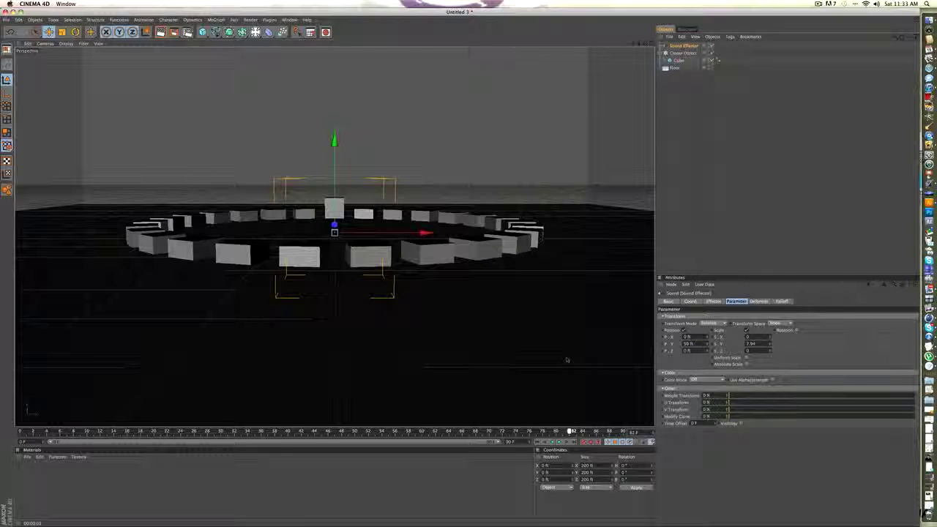
Give the Sound Effector a Box falloff and enlarge it around the ring to about 784 ft overall in X and 744 ft in Z
click(757, 301)
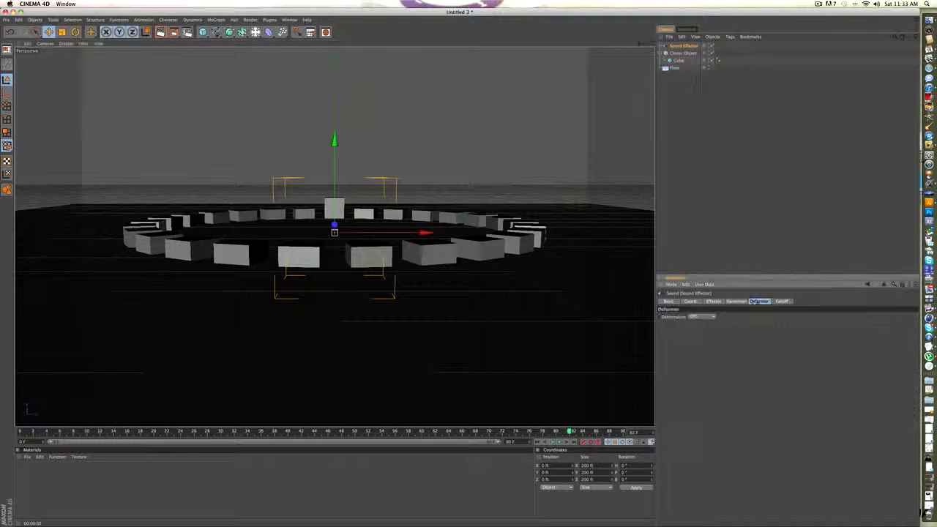
click(783, 301)
click(686, 316)
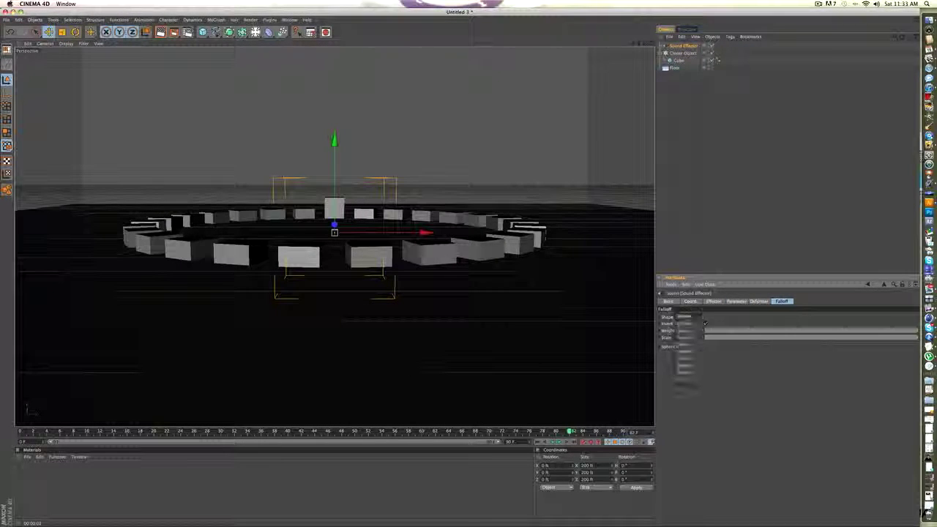
click(684, 330)
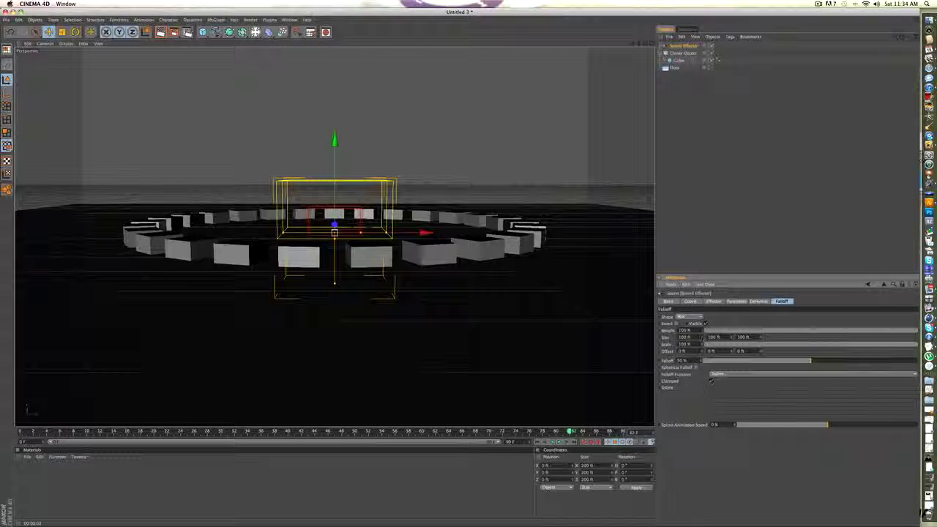
drag(702, 338, 702, 227)
drag(762, 337, 516, 242)
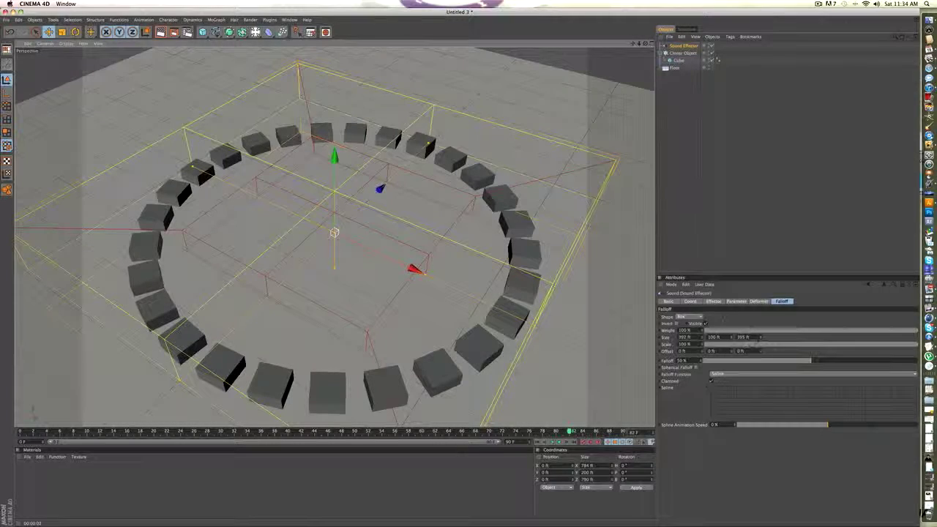
drag(590, 196, 584, 133)
Set the Sound Effector's color mode to User Defined and choose a yellow of R 255, G 229, B 0
click(736, 301)
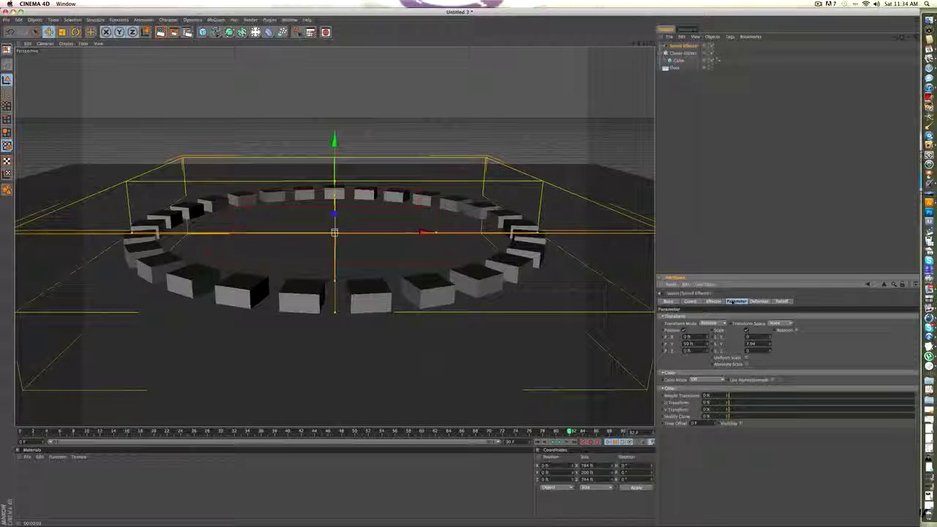
click(694, 380)
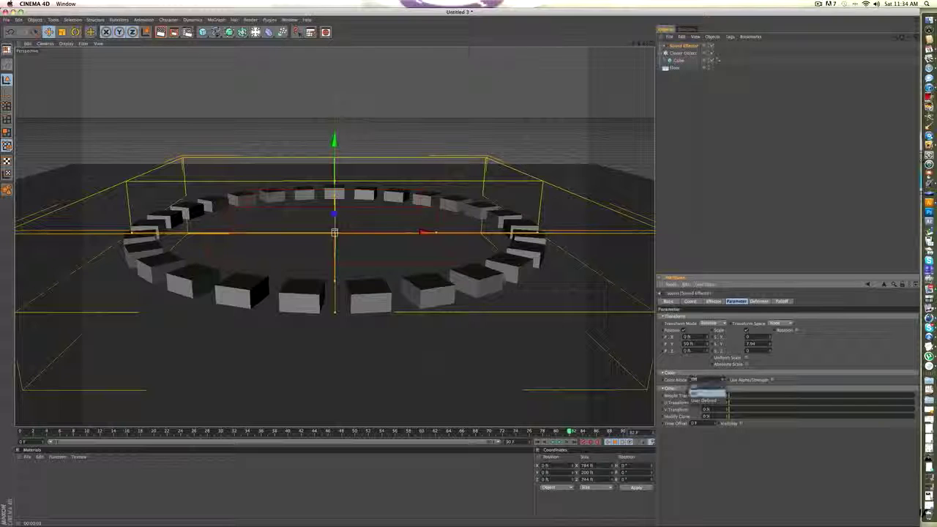
click(704, 400)
right_click(700, 389)
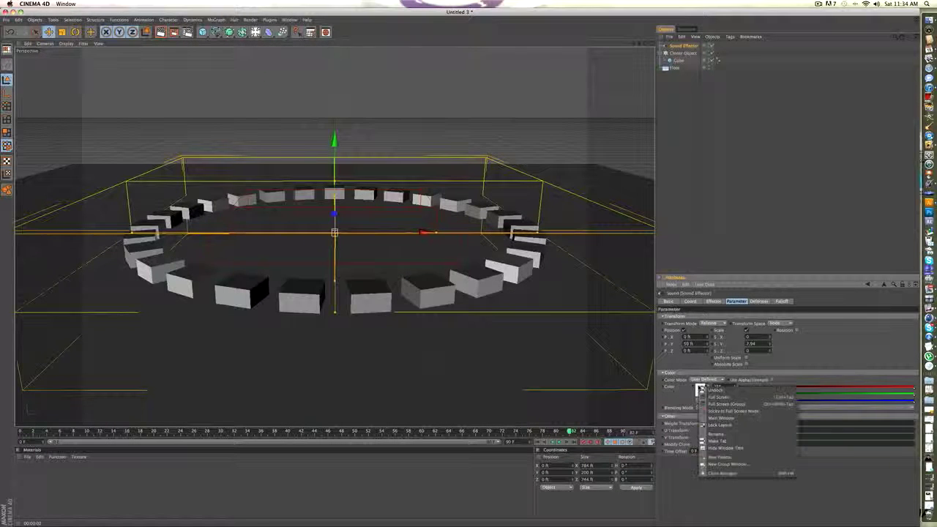
key(Escape)
click(697, 388)
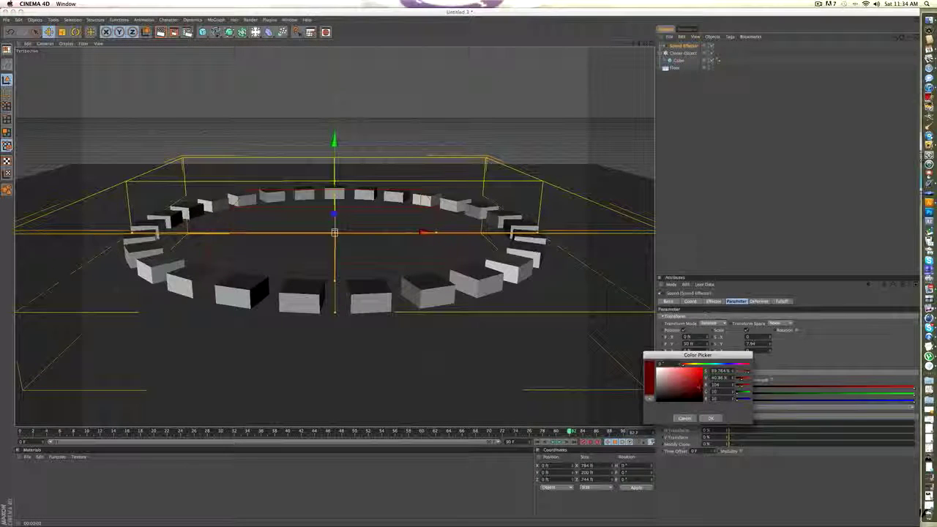
drag(692, 368, 687, 372)
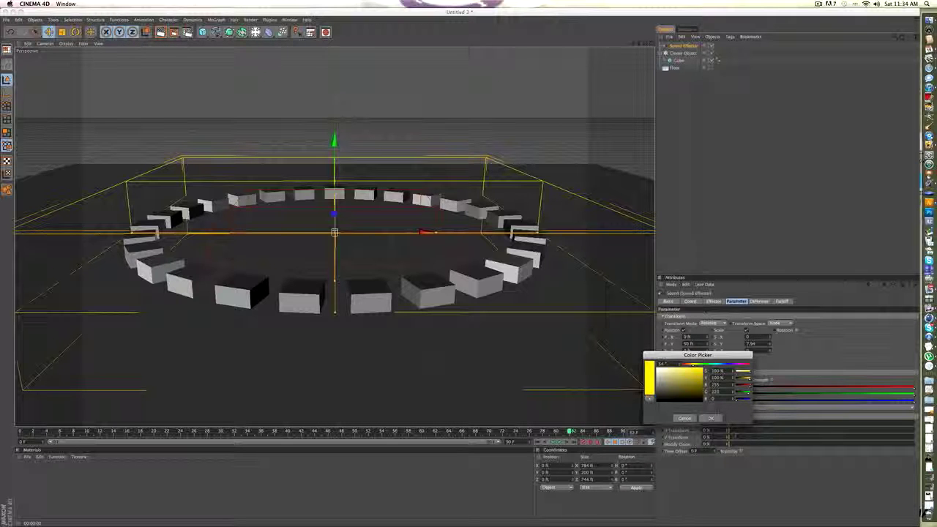
click(711, 418)
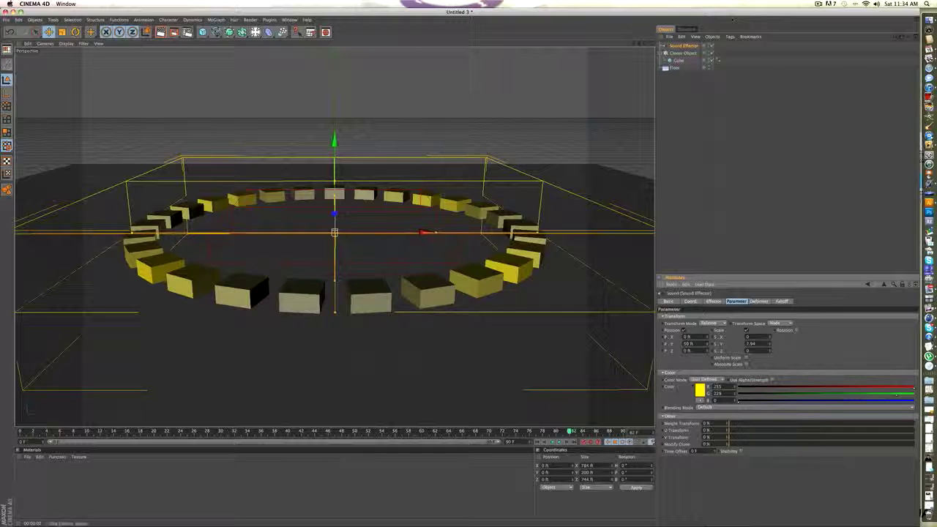
Set the cloner's transform color to black and deselect the cloner
click(683, 53)
click(739, 301)
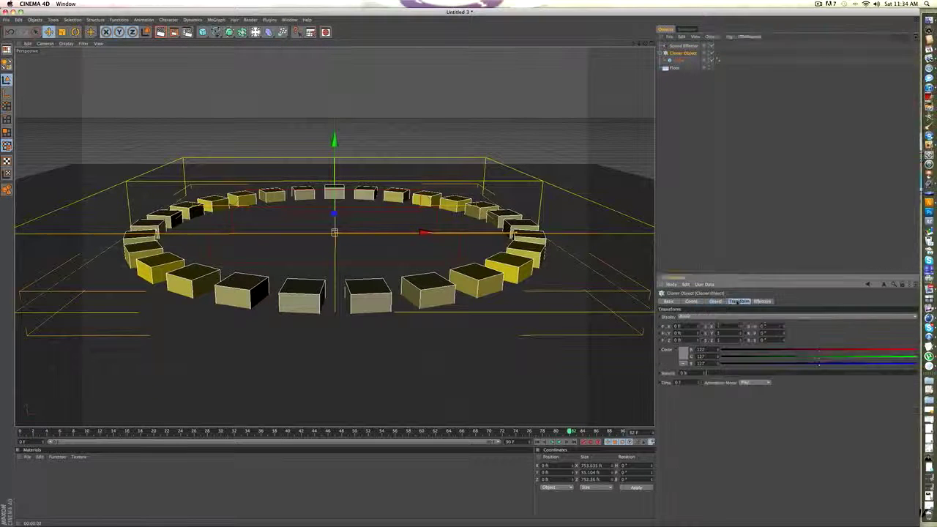
click(684, 354)
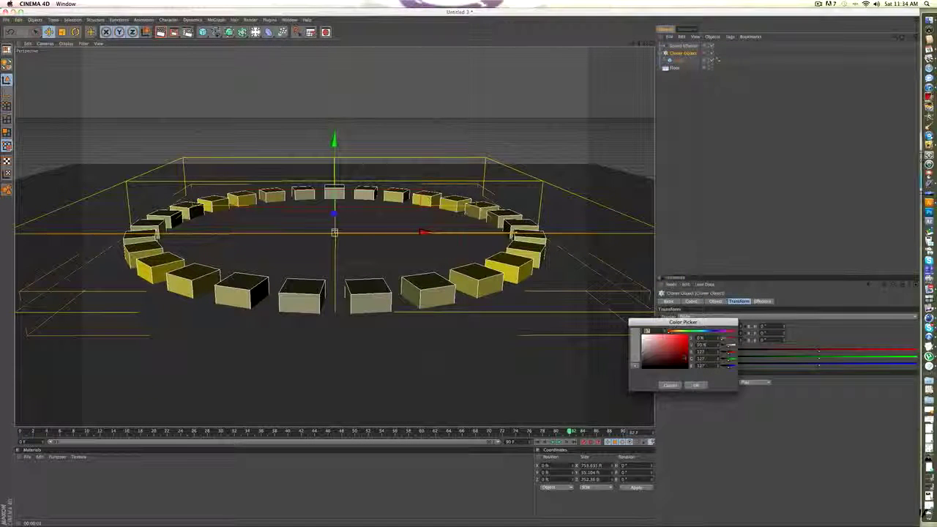
drag(634, 336, 635, 364)
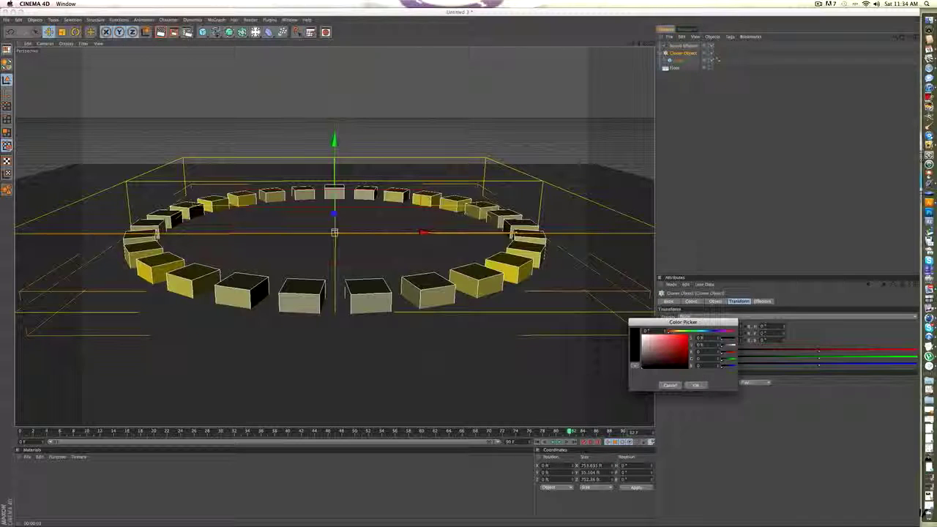
click(696, 385)
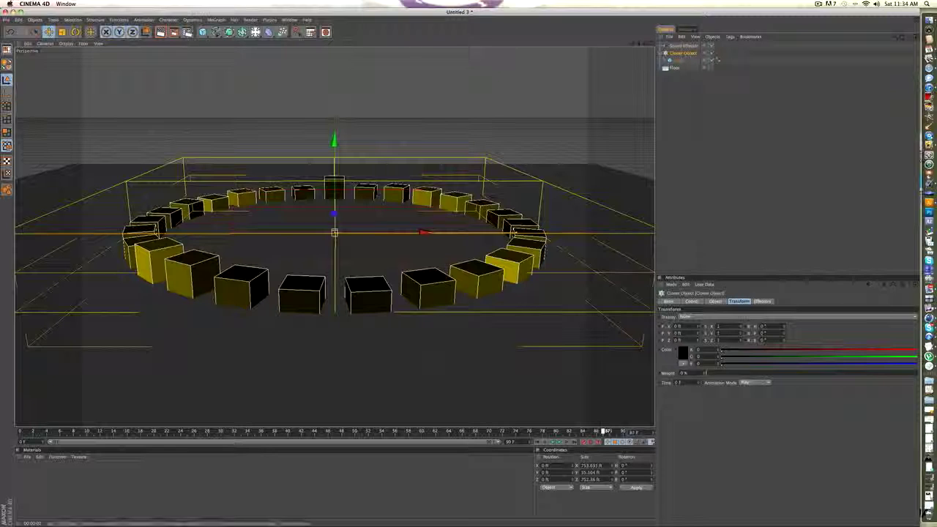
click(25, 407)
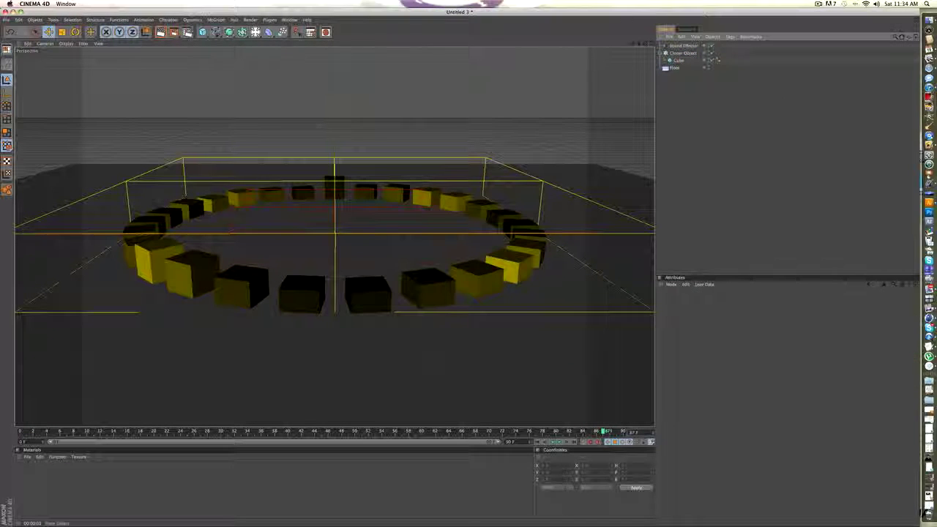
Enable Fillet on the cube and reduce the fillet radius so that its edges are only slightly rounded
click(678, 60)
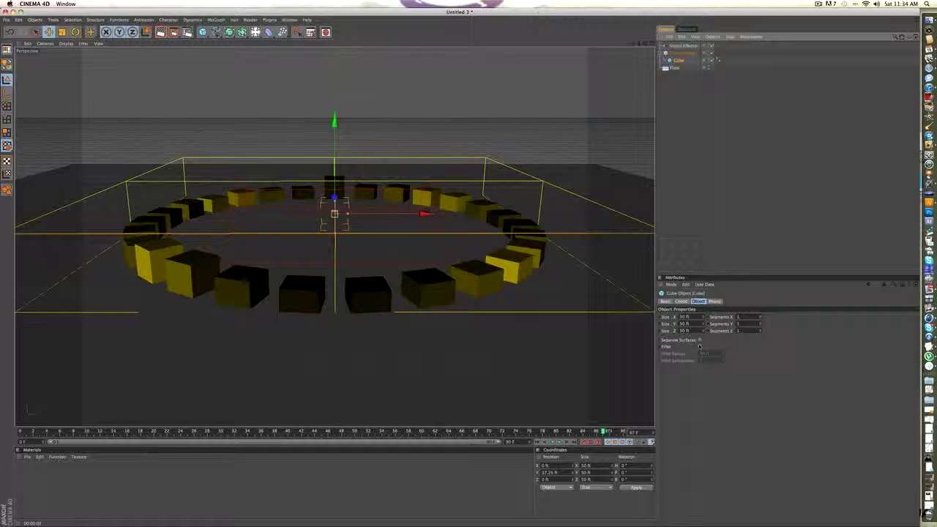
click(699, 347)
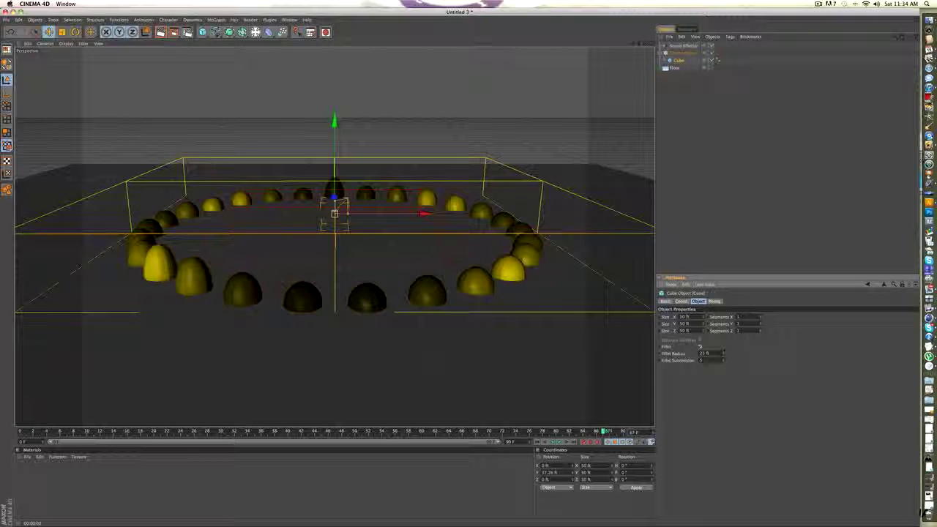
drag(724, 354, 724, 369)
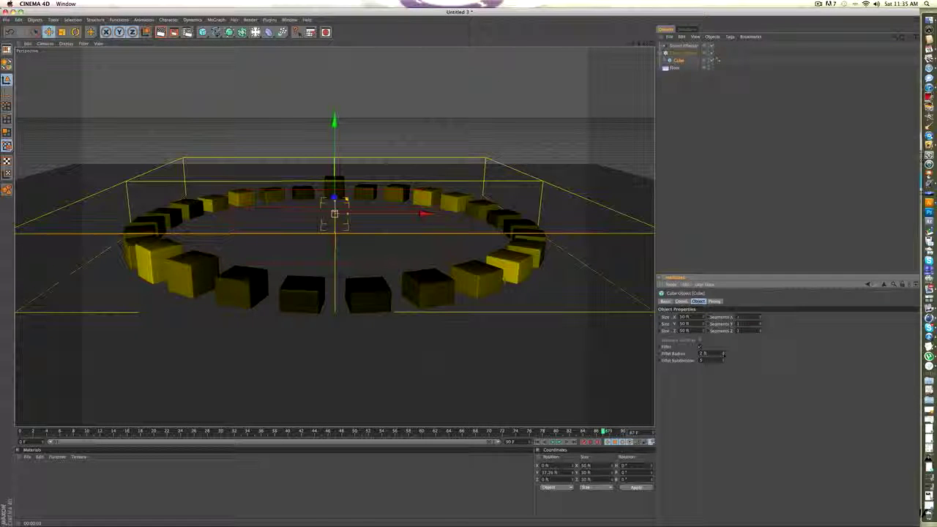
Check the cloner's effector list and reopen the Sound Effector's sound and sampling settings
click(683, 52)
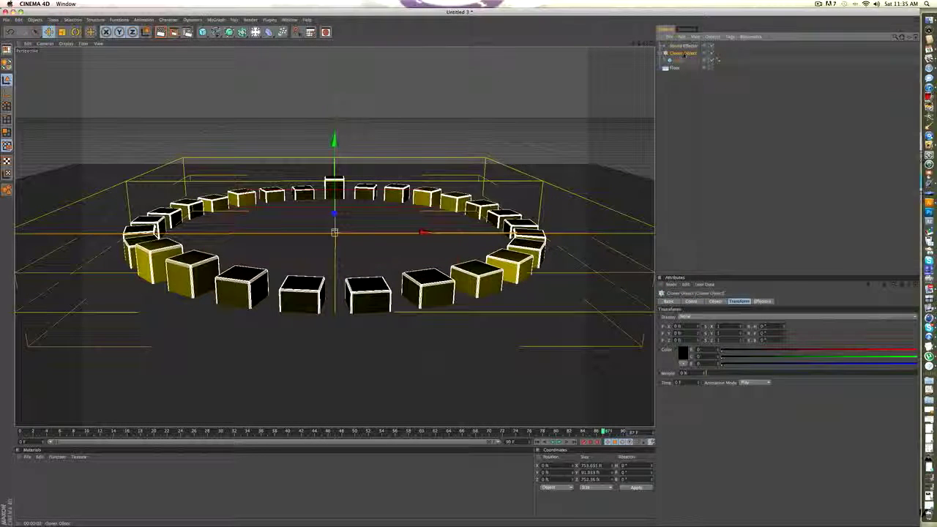
click(763, 301)
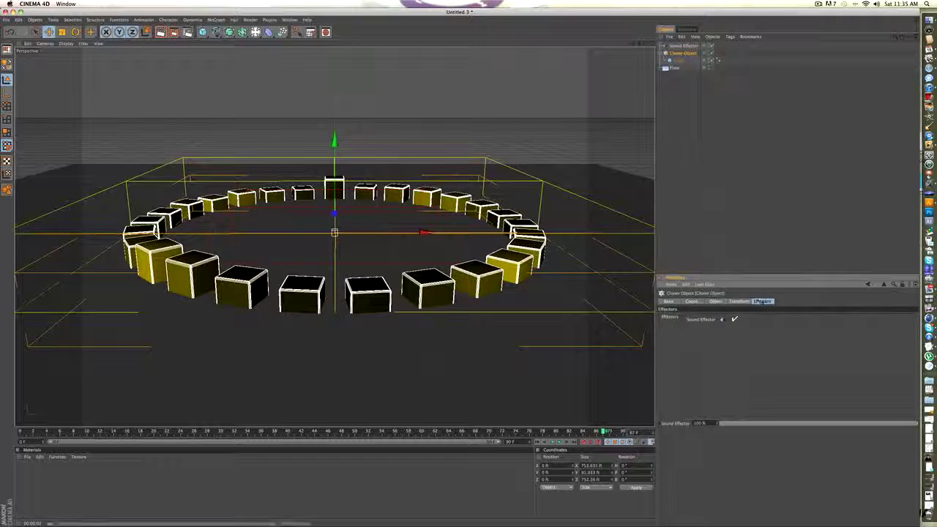
click(682, 45)
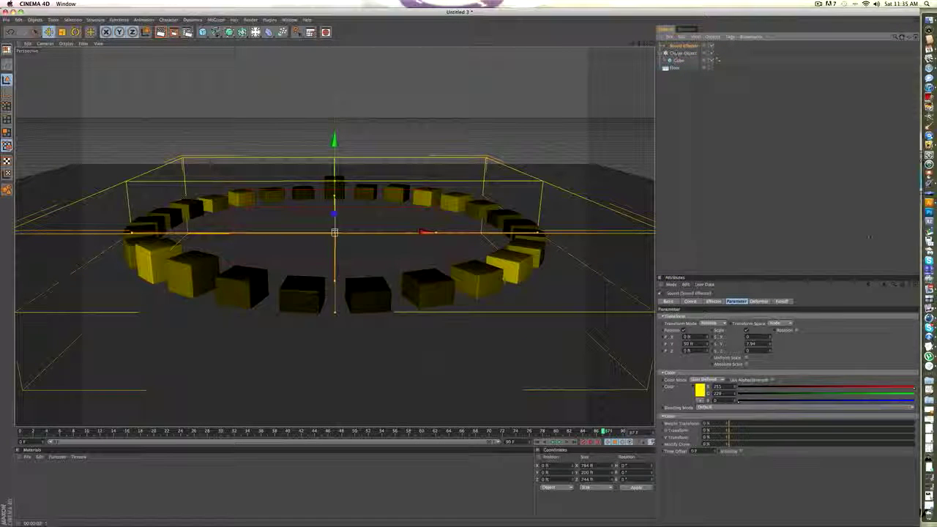
click(714, 301)
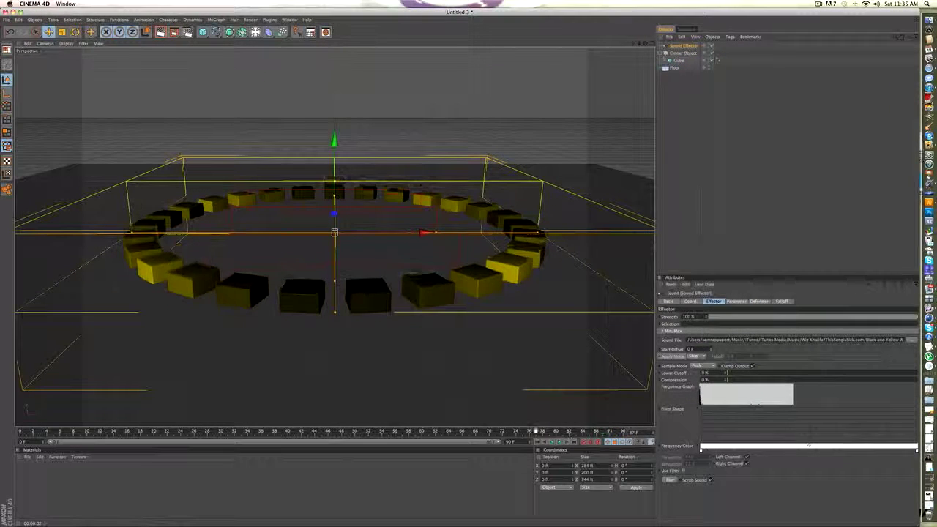